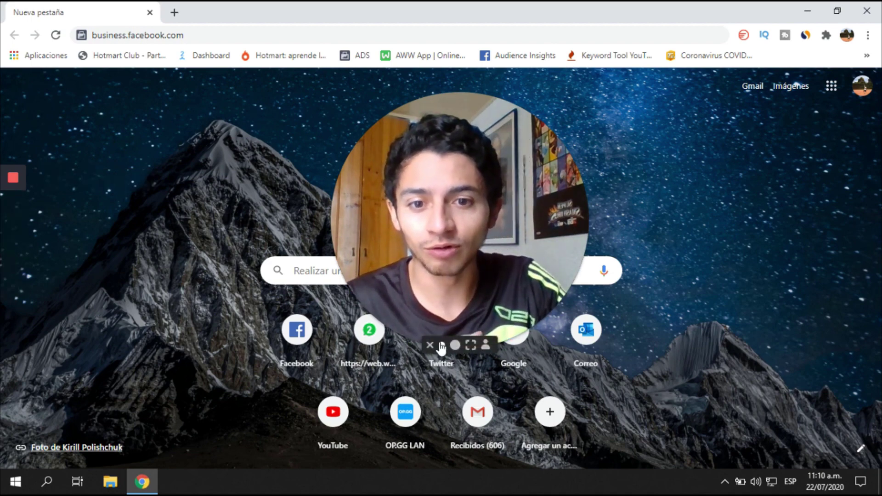
Go to business.facebook.com and open the first business account in the business selection list
click(441, 344)
click(297, 35)
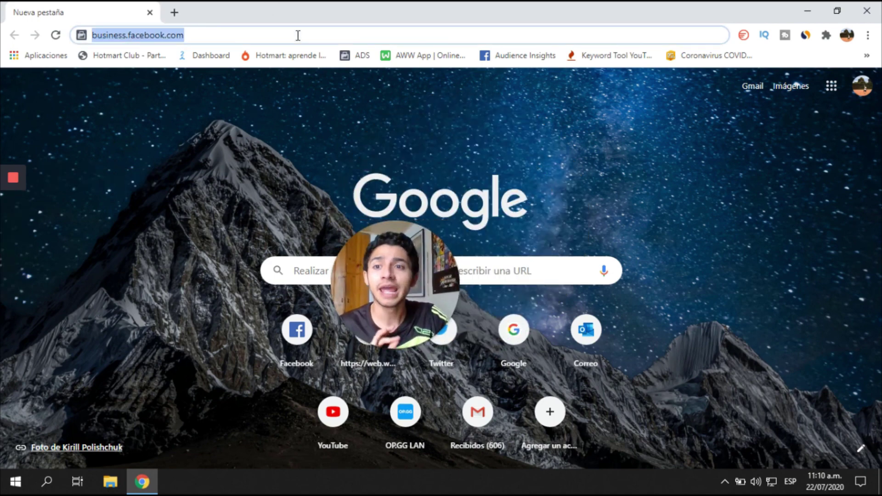
key(Return)
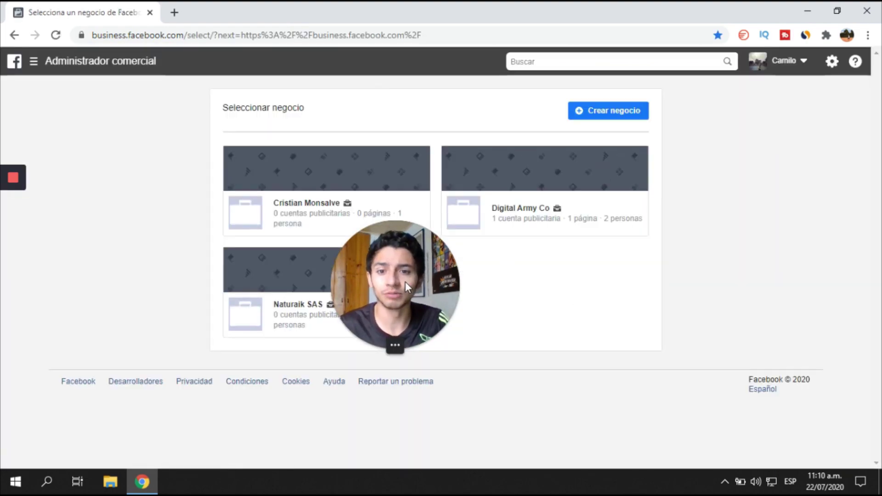
drag(404, 293, 507, 197)
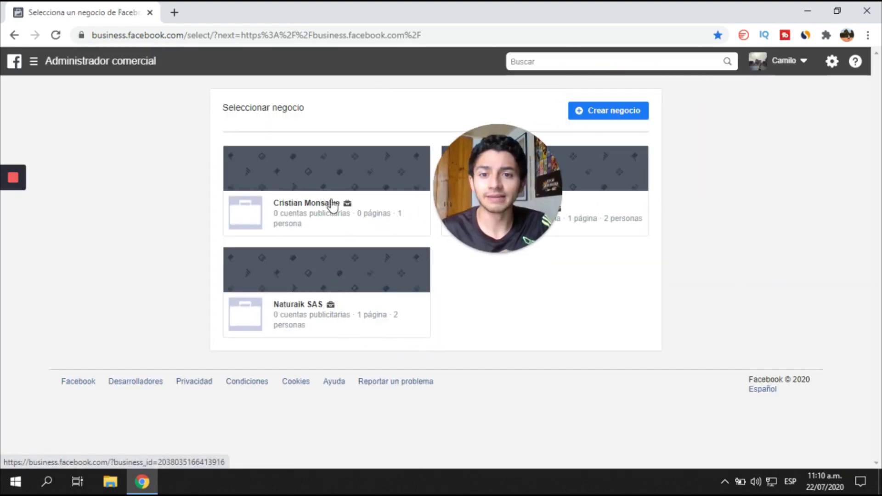
click(333, 206)
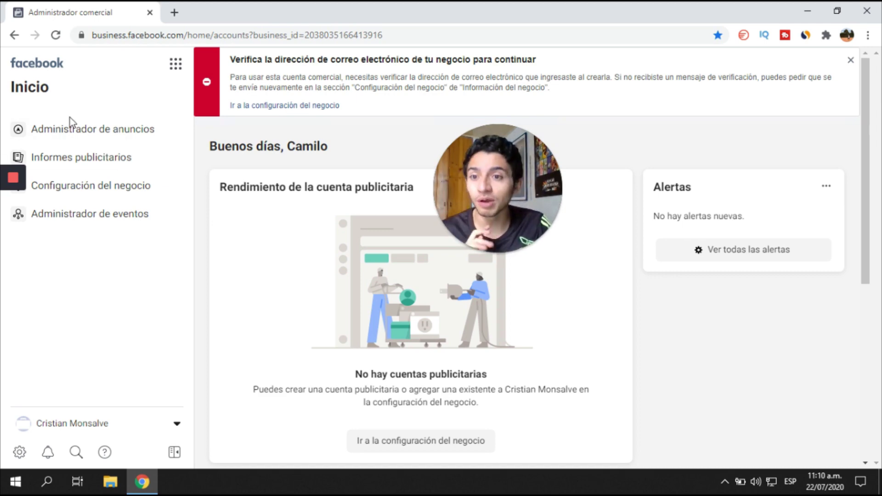
Open the Events Manager (Administrador de eventos) for the selected business
click(176, 64)
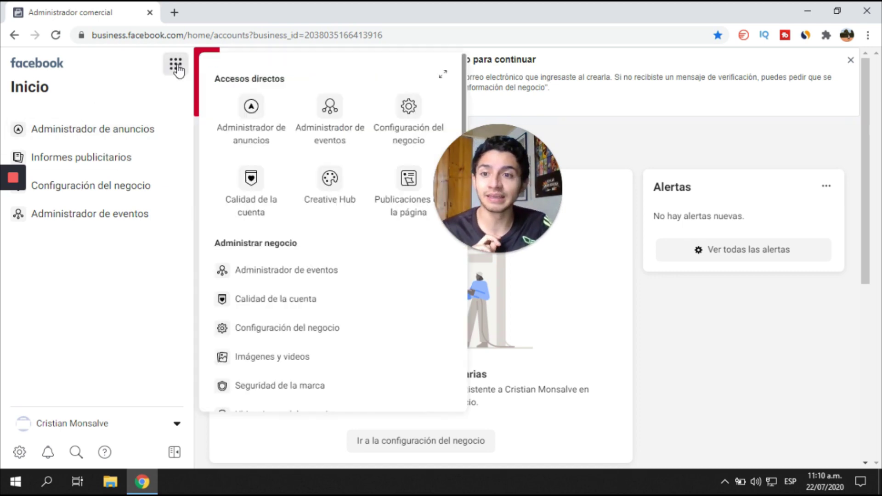
click(342, 105)
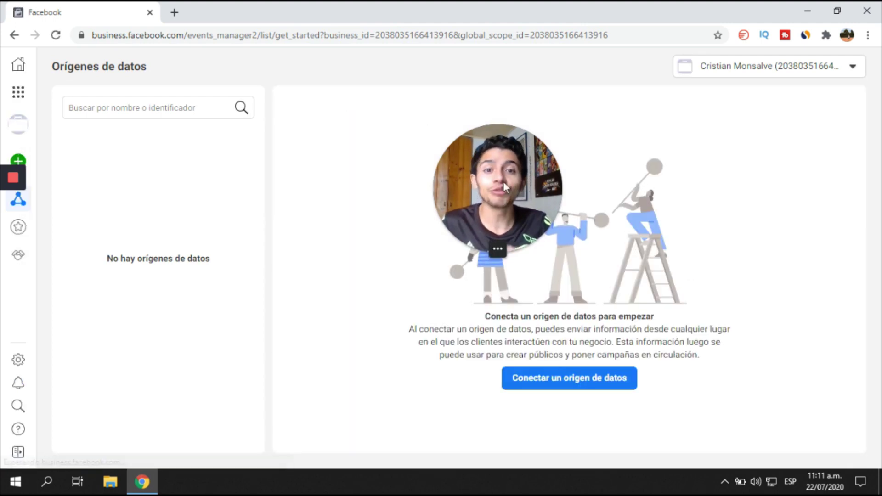
drag(504, 186, 798, 133)
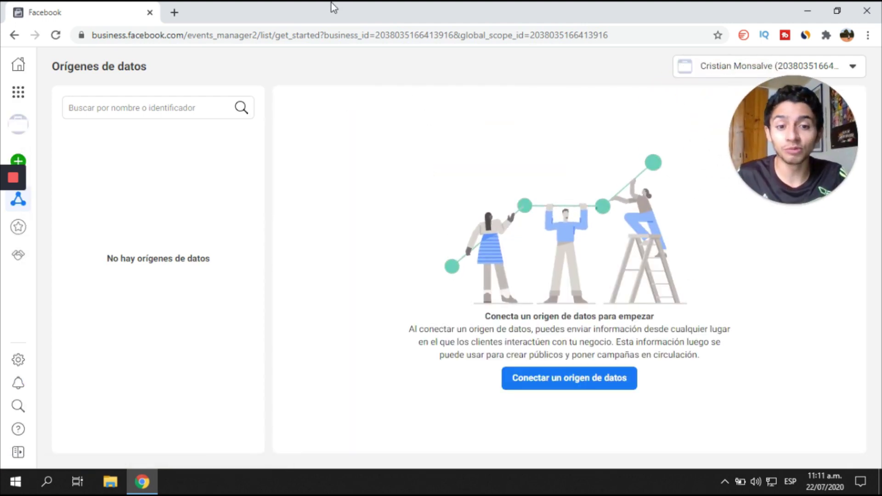
Connect a new Web data source and choose Píxel de Facebook as its connection method
click(549, 390)
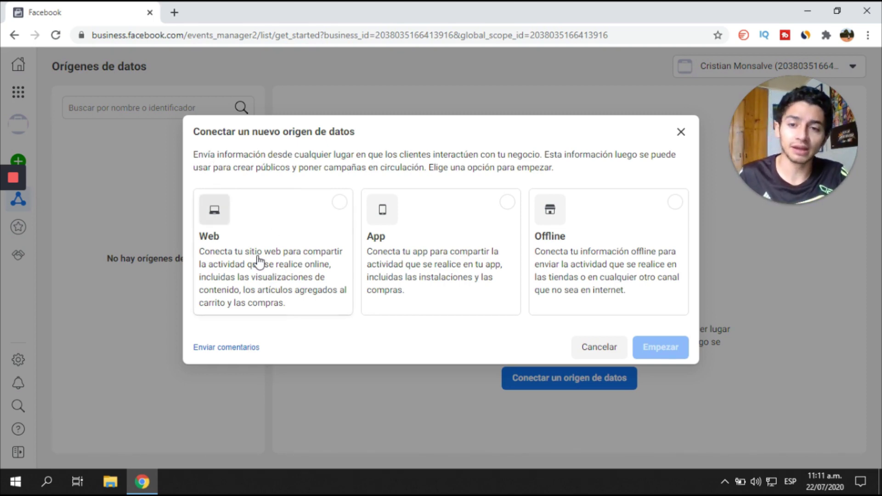
click(223, 225)
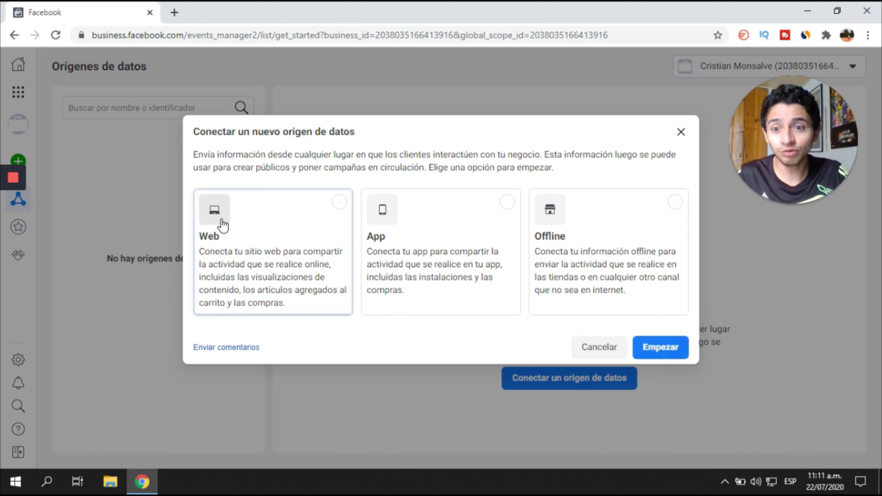
click(674, 349)
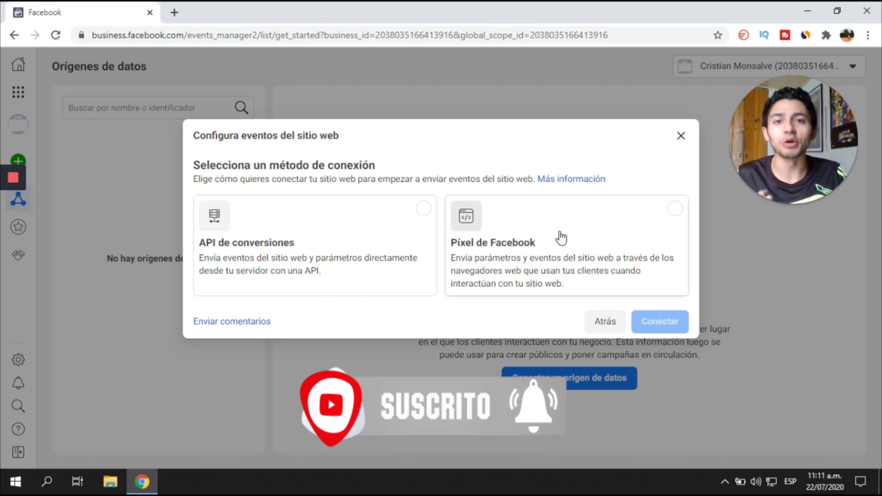
click(581, 242)
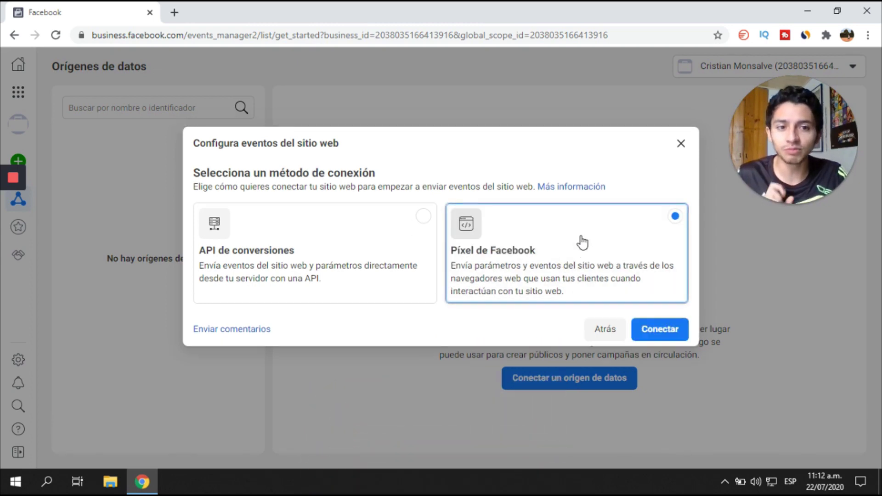
click(672, 330)
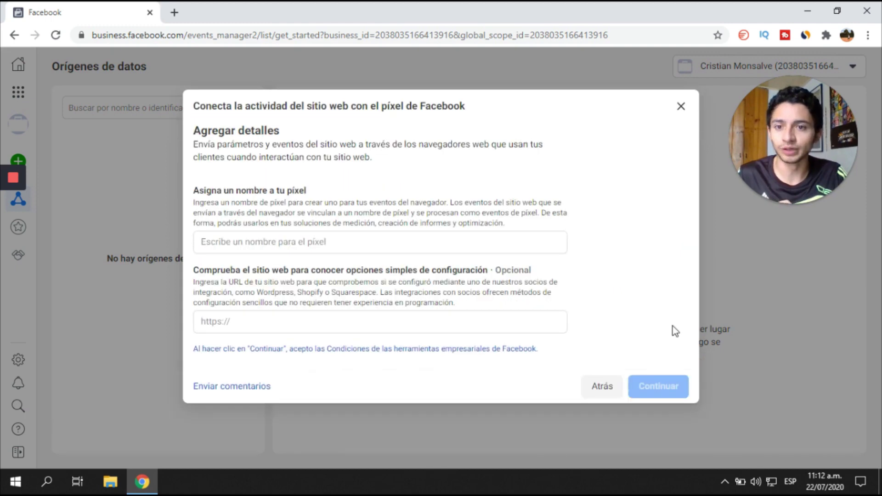
Open facebook.com in a new browser tab and go to the Digital Army page
click(174, 12)
text(face)
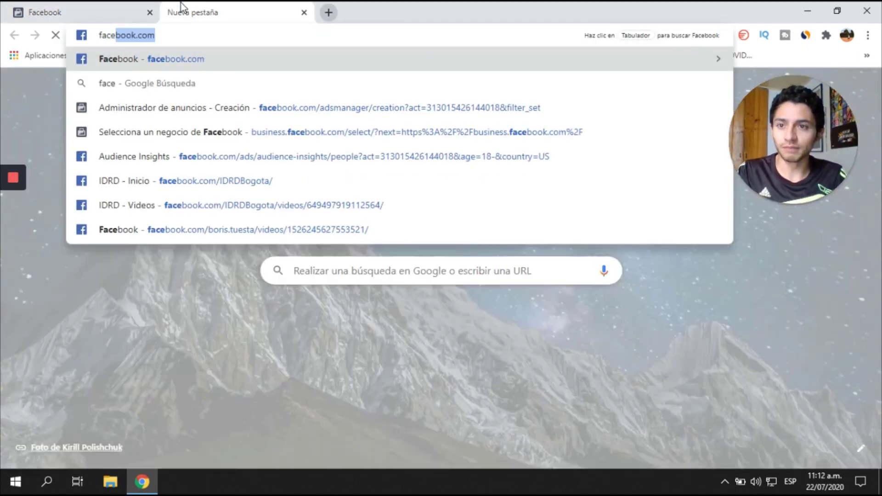
key(Return)
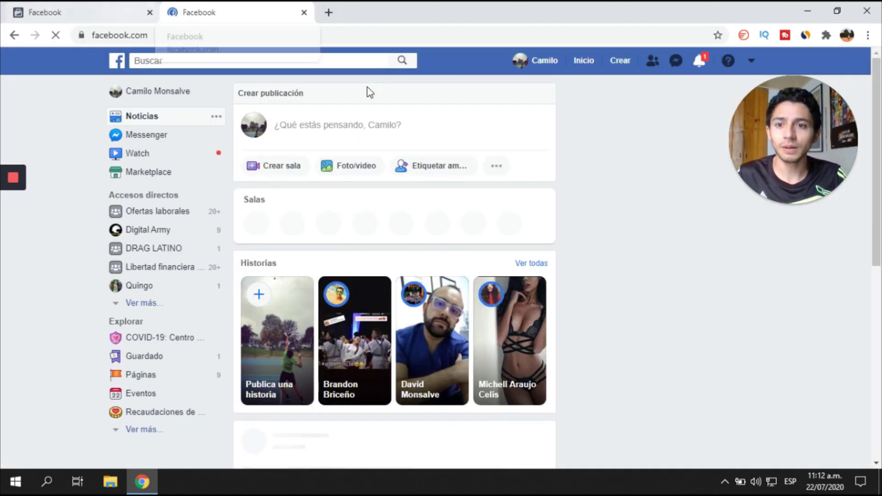
click(171, 232)
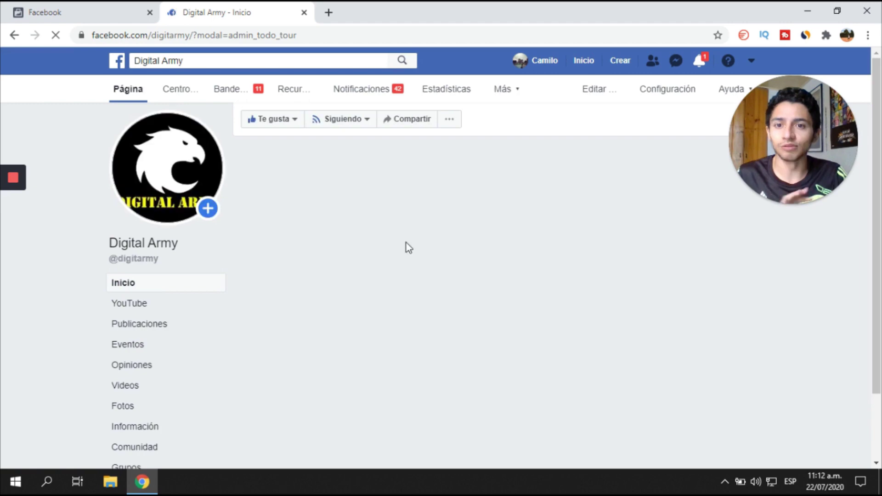
Return to the pixel setup and name the pixel "Pixel de prueba digital army"
click(132, 7)
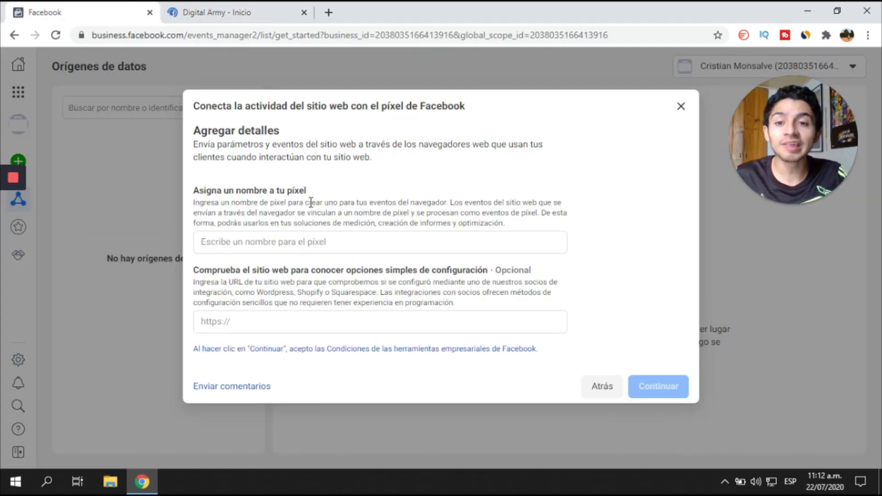
click(354, 242)
key(Caps_Lock)
text(P)
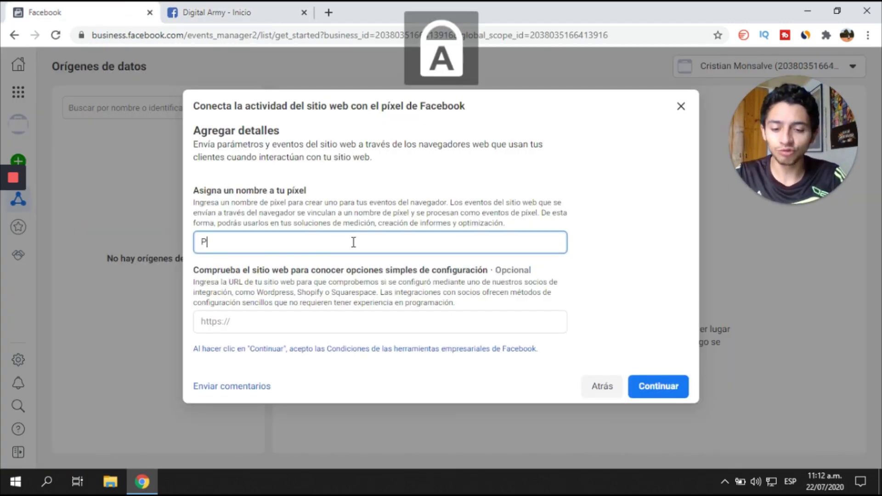
key(Caps_Lock)
text(ixel de prueb)
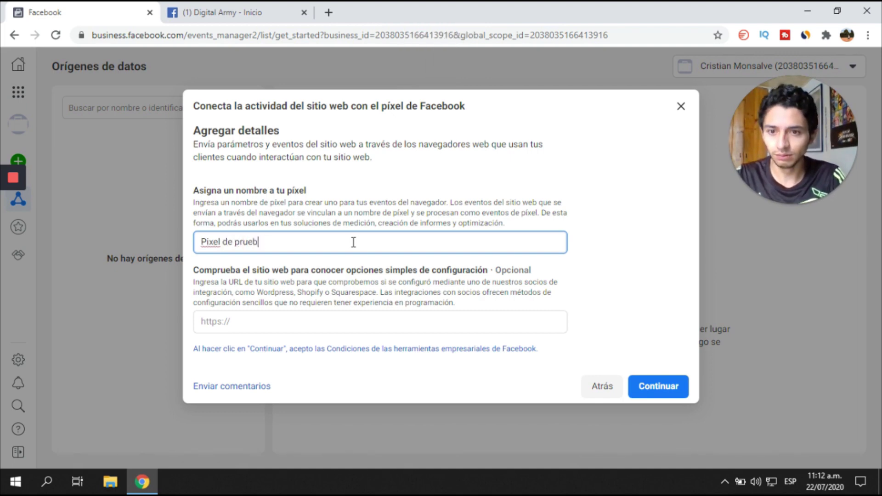
text(a digital army)
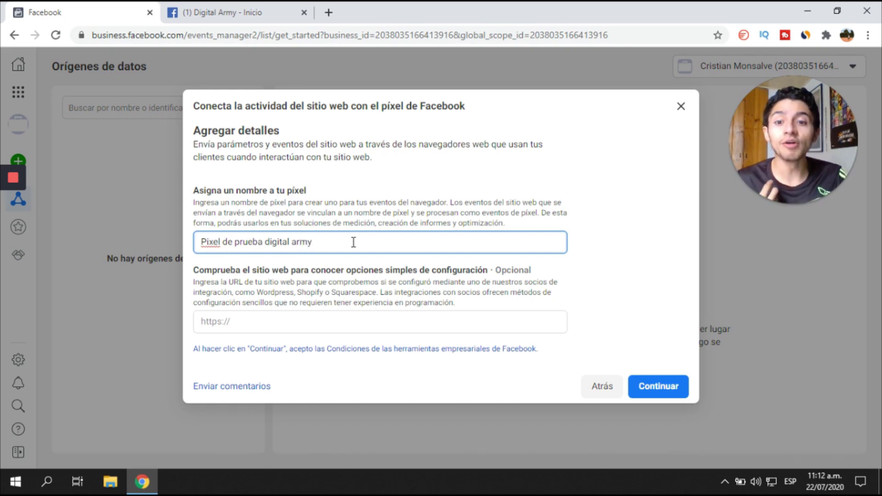
click(232, 9)
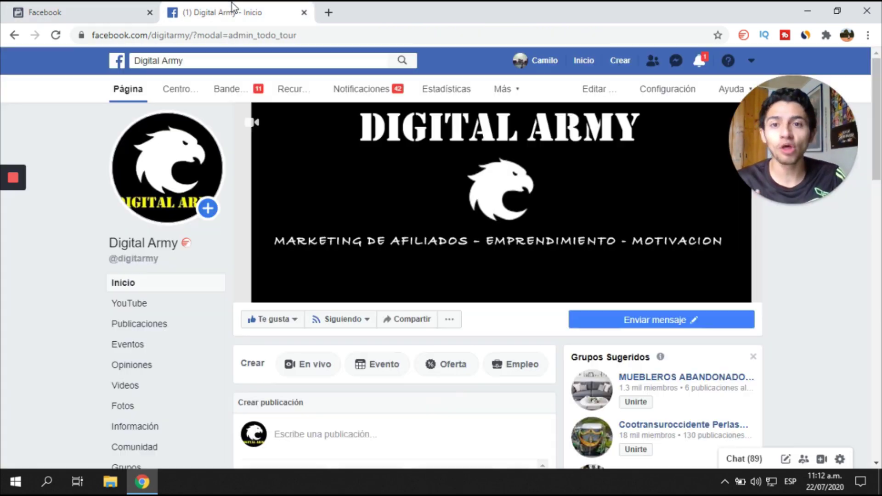
click(348, 35)
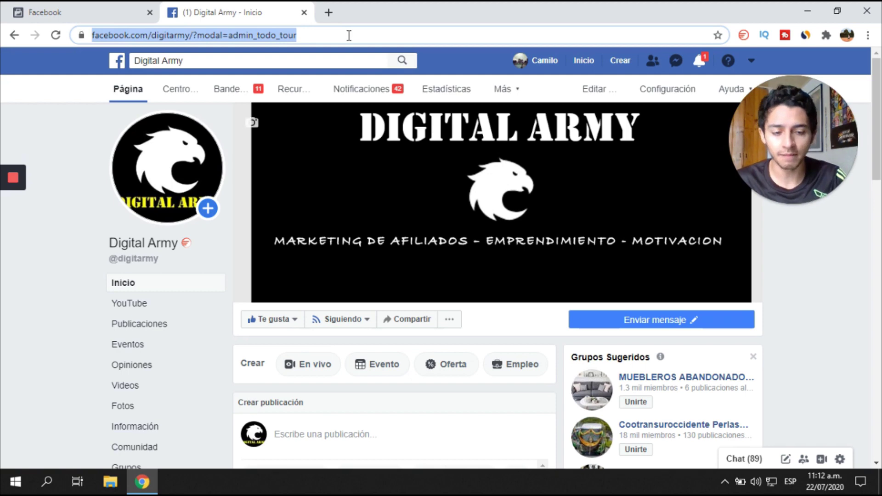
click(349, 35)
key(BackSpace)
key(BackSpace)
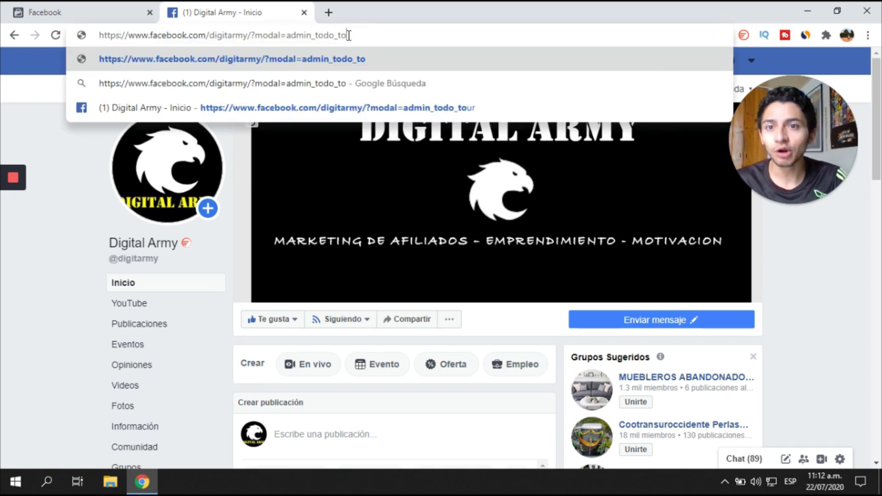
key(BackSpace)
key(BackSpace)
key(BackSpace)
key(BackSpace)
key(BackSpace)
key(BackSpace)
key(BackSpace)
key(BackSpace)
key(BackSpace)
key(BackSpace)
key(BackSpace)
key(BackSpace)
key(BackSpace)
key(BackSpace)
key(BackSpace)
key(BackSpace)
key(BackSpace)
key(BackSpace)
key(BackSpace)
key(BackSpace)
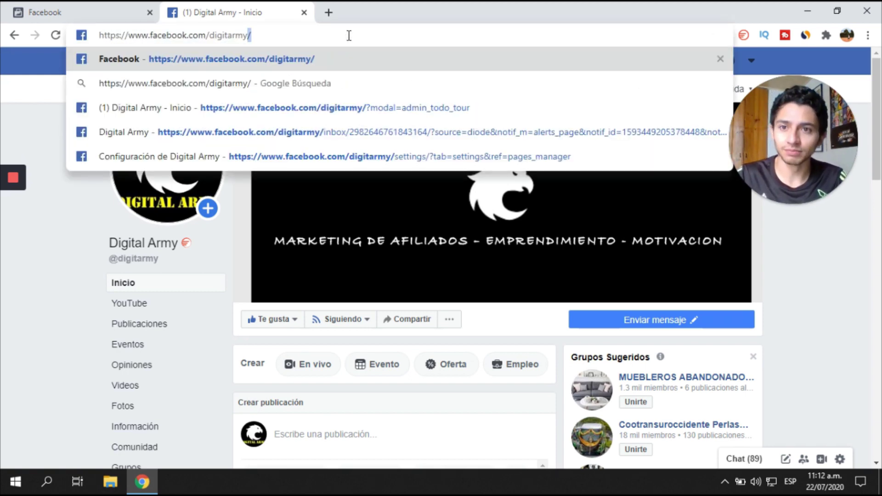
key(shift+Left)
key(shift+Left)
key(shift+Left)
key(shift+Left)
key(shift+Left)
key(shift+Left)
key(shift+Left)
key(shift+Left)
key(shift+Left)
key(shift+Left)
key(shift+Left)
key(shift+Left)
key(shift+Left)
key(shift+Left)
key(shift+Left)
key(shift+Left)
key(shift+Left)
key(shift+Left)
key(shift+Left)
key(shift+Left)
key(Left)
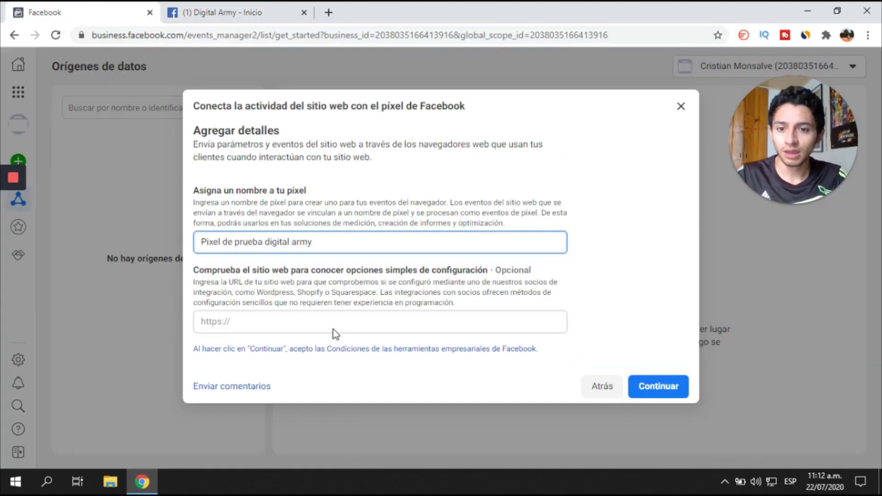
Copy the shortened Digital Army address into the pixel's website URL field and continue the setup
click(337, 327)
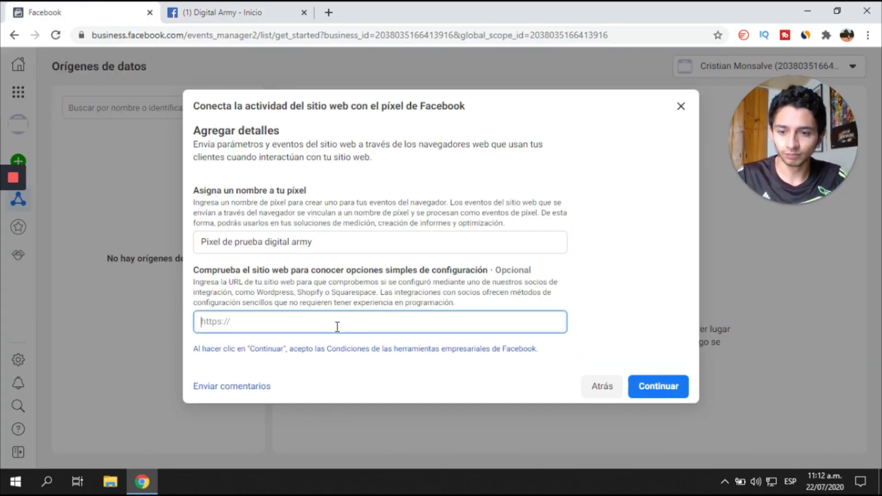
click(186, 16)
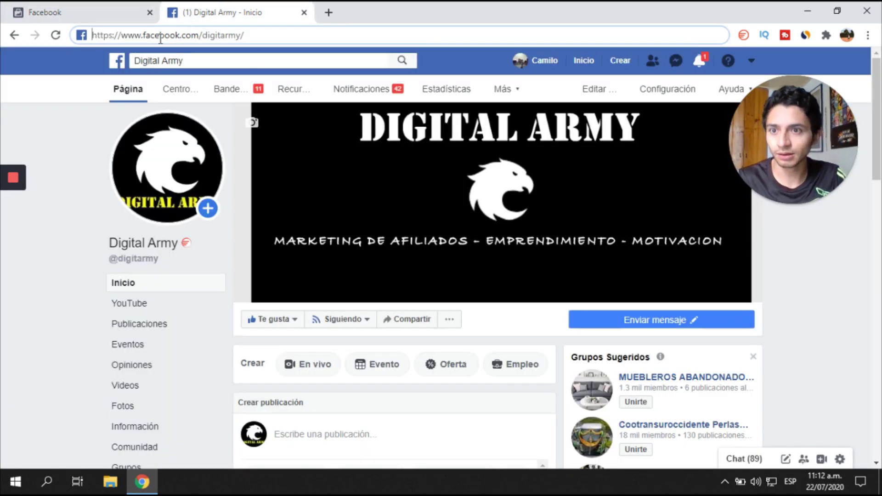
drag(261, 34, 5, 36)
key(ctrl+c)
click(46, 9)
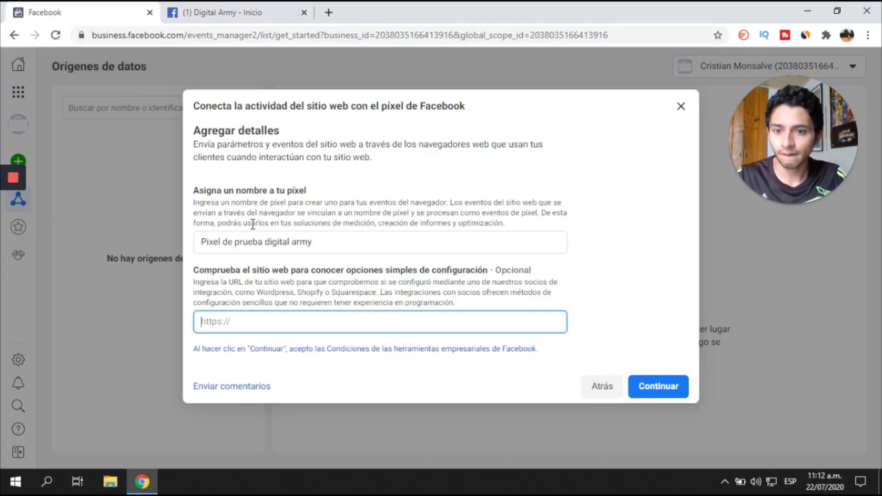
click(243, 323)
key(ctrl+v)
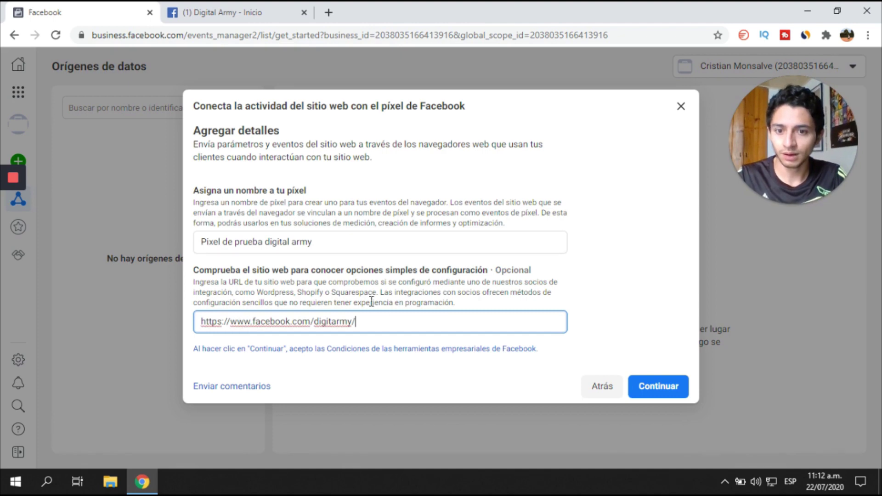
click(660, 387)
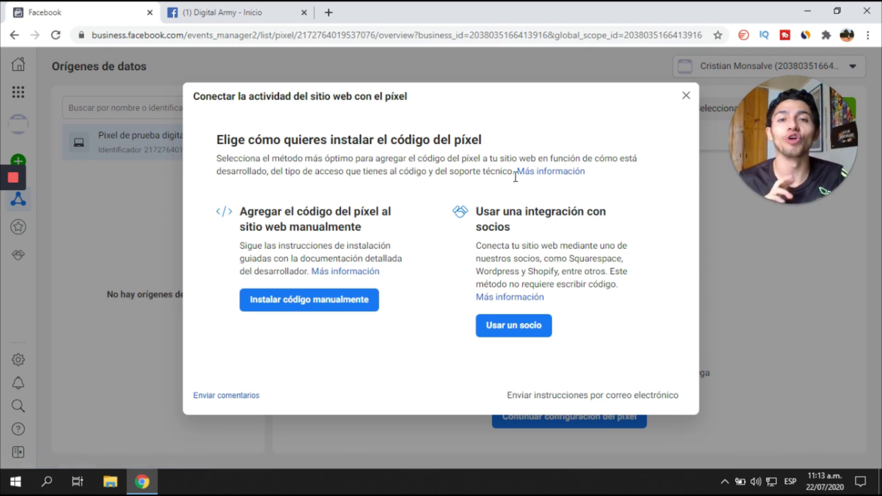
Choose manual installation of the pixel code, copy the base code and continue to the automatic advanced matching stage
click(347, 303)
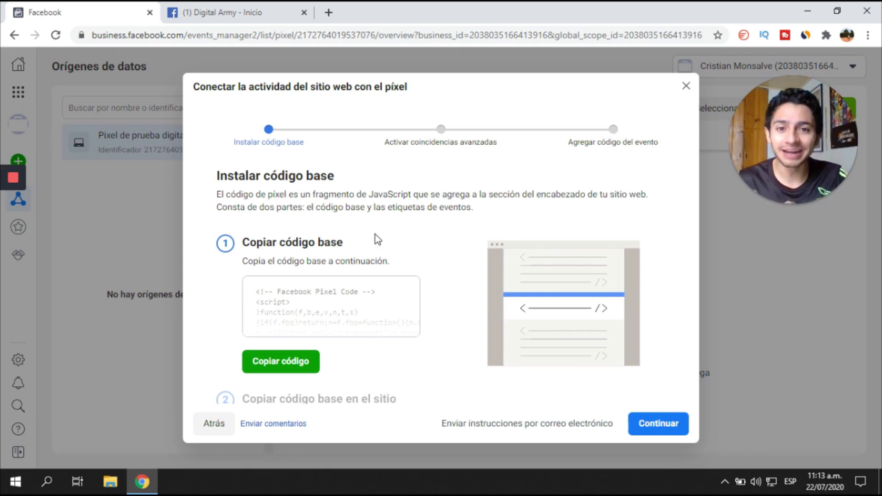
click(304, 362)
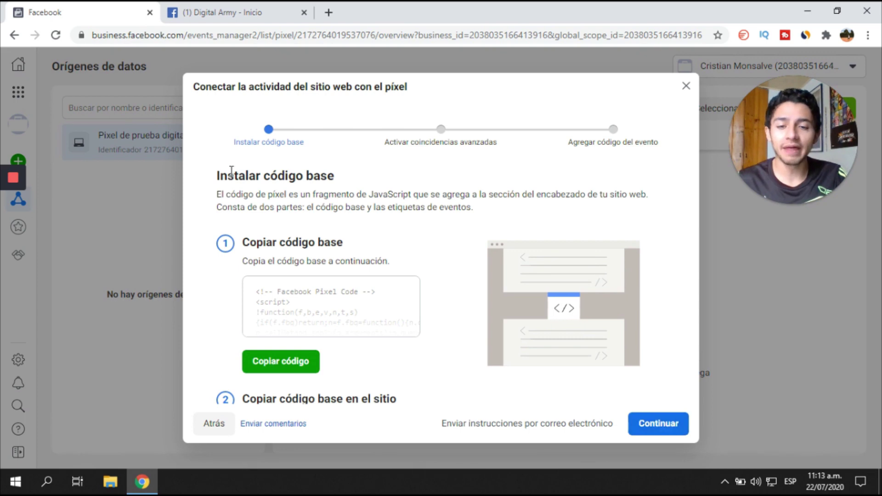
click(663, 429)
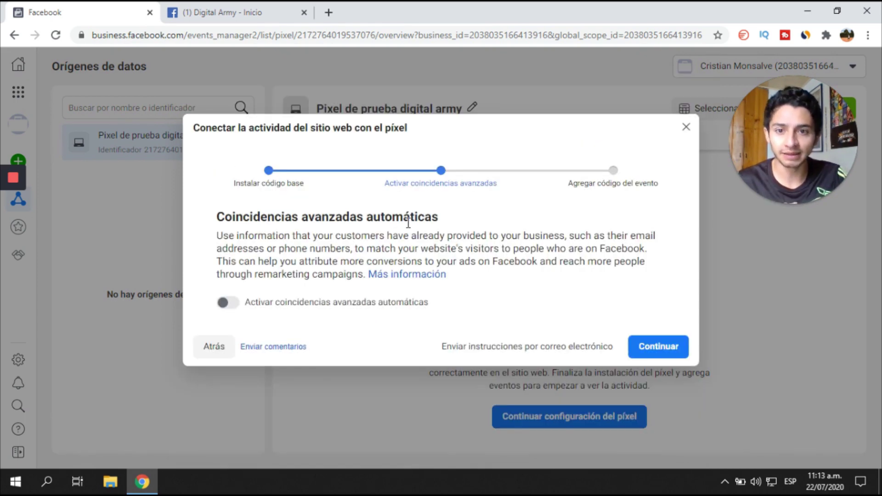
Go back to the choice of installation method and choose to install the pixel through a partner integration
click(222, 345)
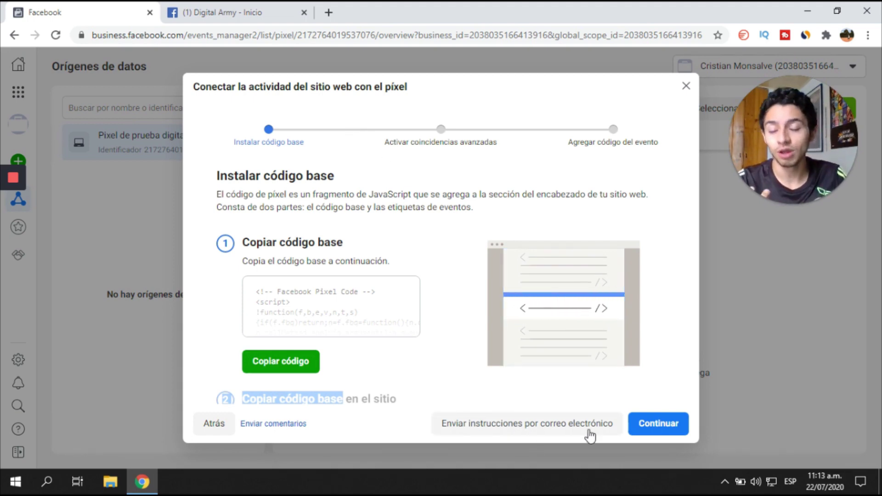
click(221, 427)
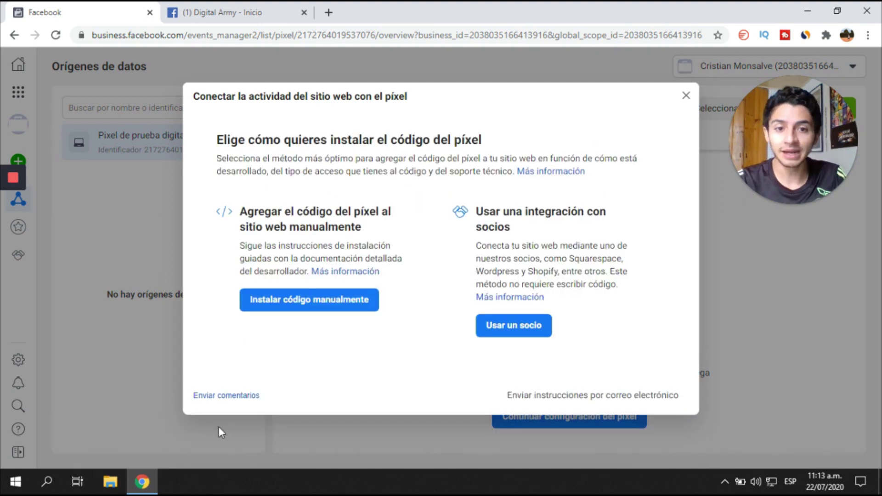
click(514, 325)
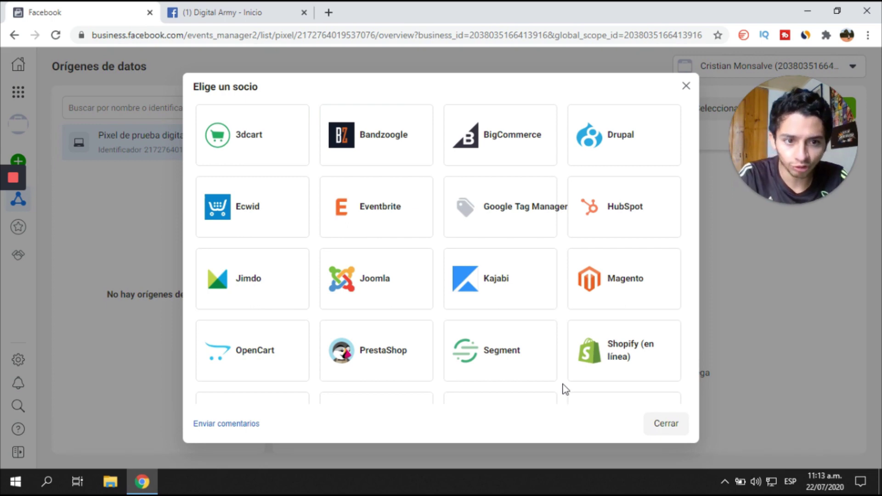
Close the list of integration partners and highlight the test pixel's identifier in the data sources list
drag(695, 191, 856, 186)
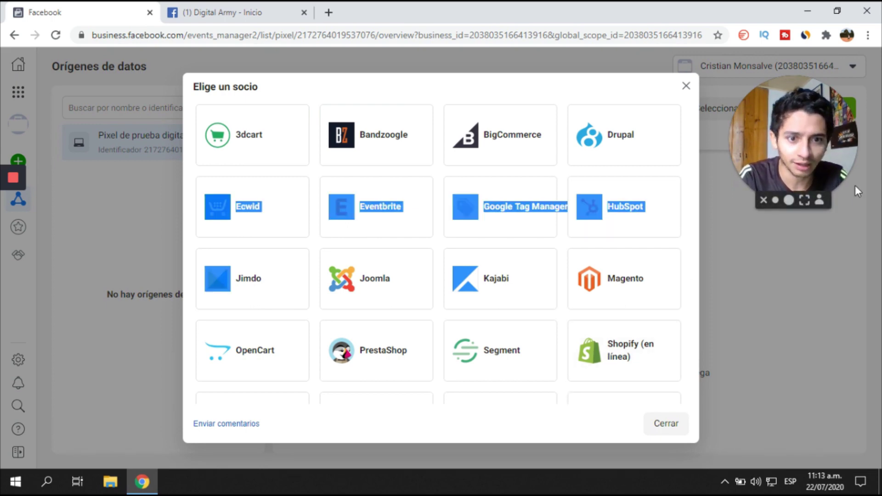
click(690, 348)
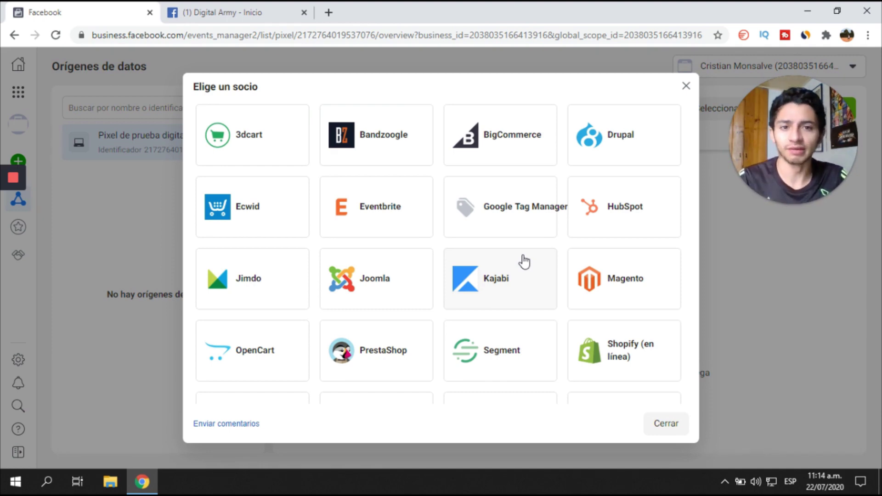
click(666, 424)
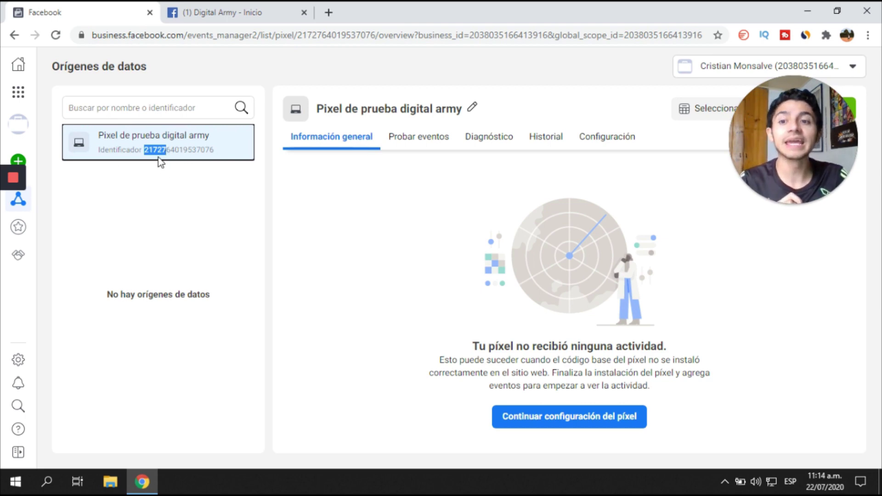
click(166, 170)
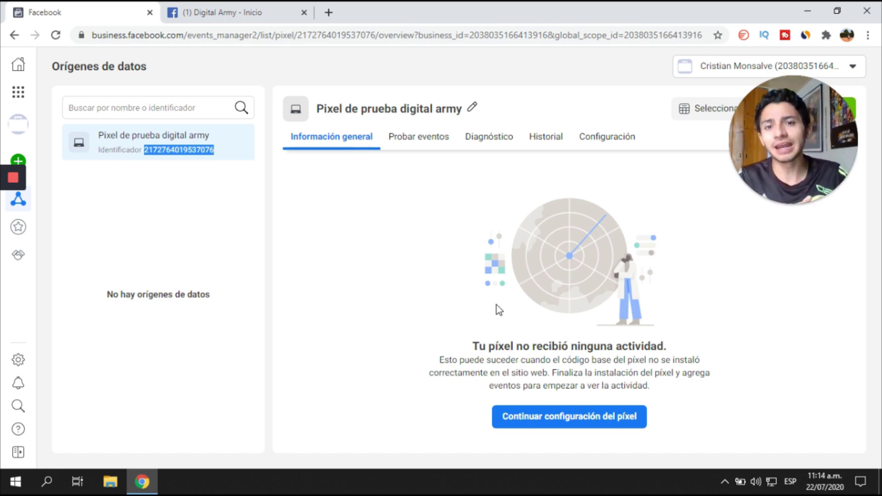
mouse_move(740, 199)
drag(762, 155, 405, 134)
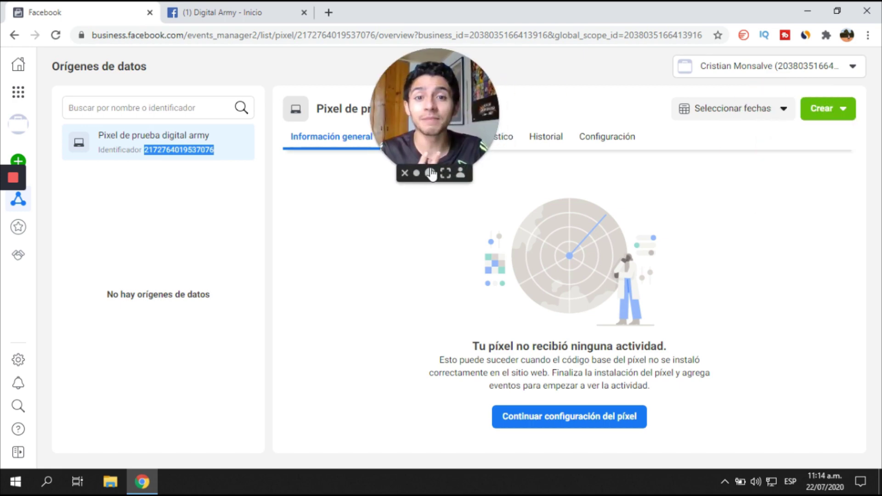
click(430, 173)
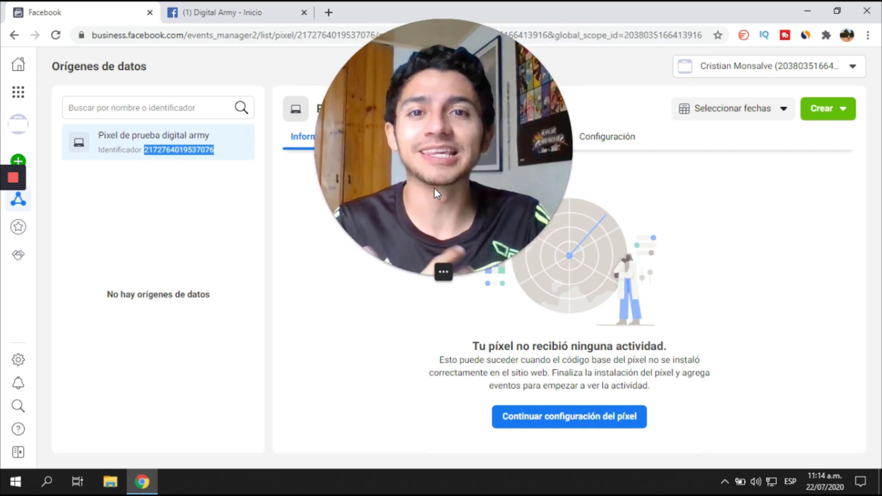